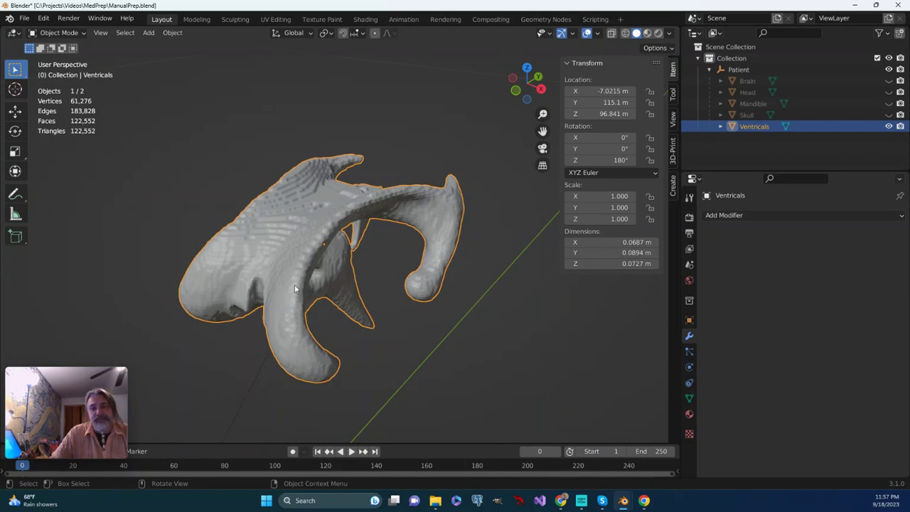
Examine the stepped, ridged surface of the Ventricals model from several angles and distances.
mouse_move(267, 272)
middle_mouse_down()
mouse_move(240, 287)
mouse_move(255, 284)
middle_mouse_up()
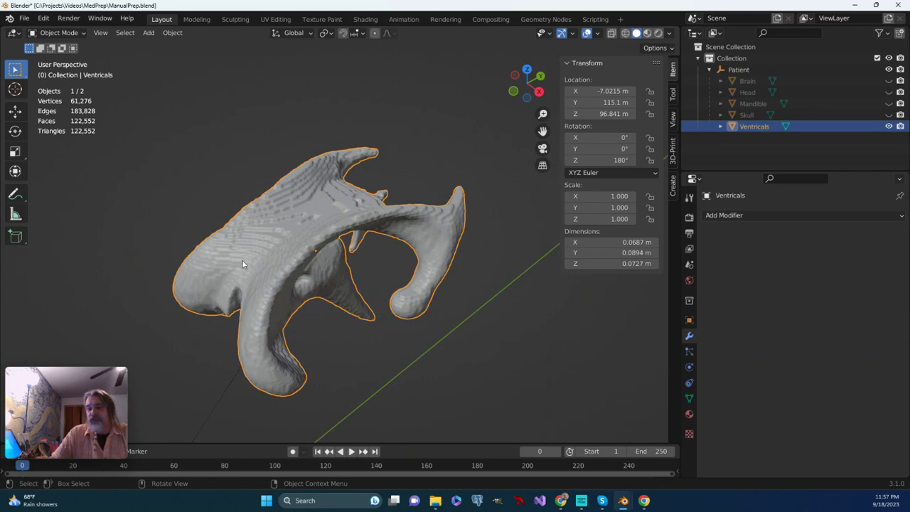
scroll(249, 265, "up", 3)
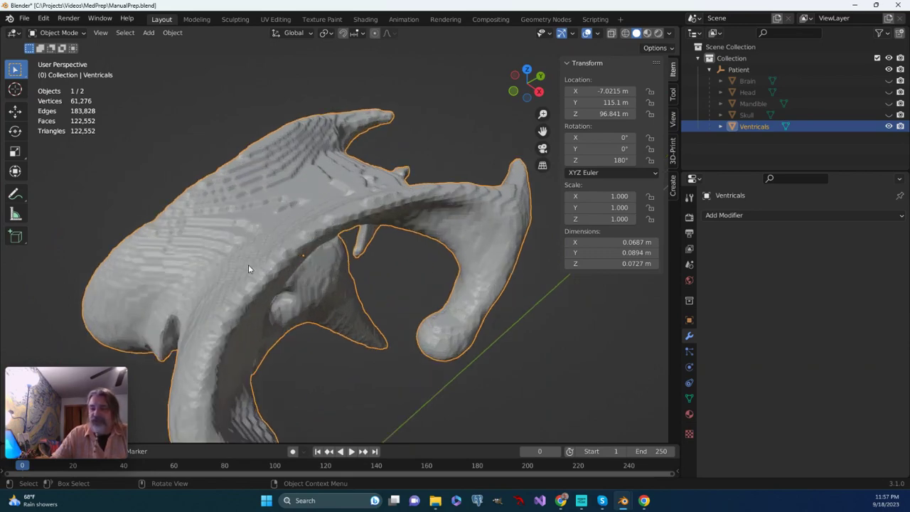
middle_click_drag(248, 265, 219, 242)
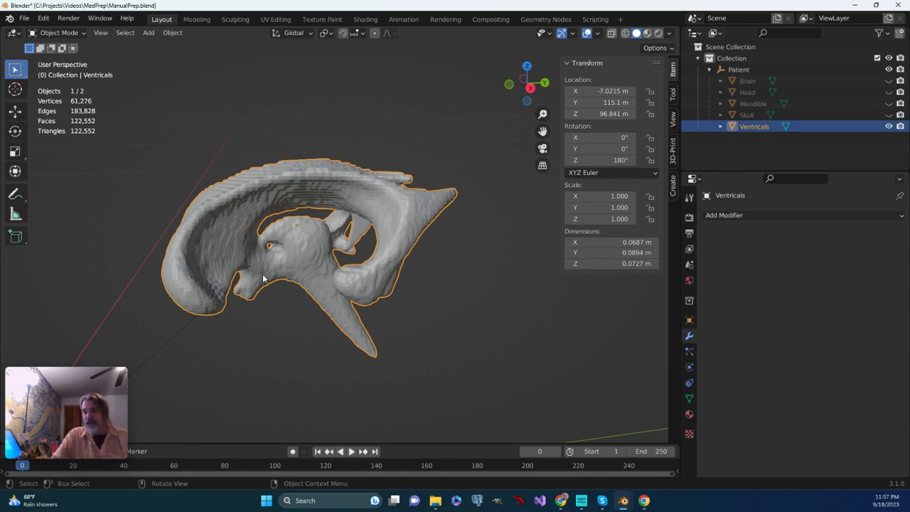
middle_click_drag(221, 240, 255, 249)
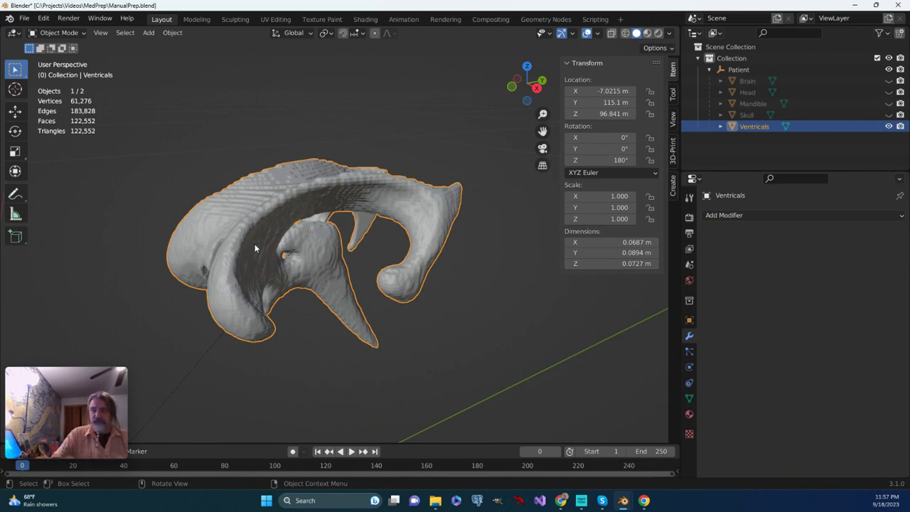
scroll(268, 242, "up", 5)
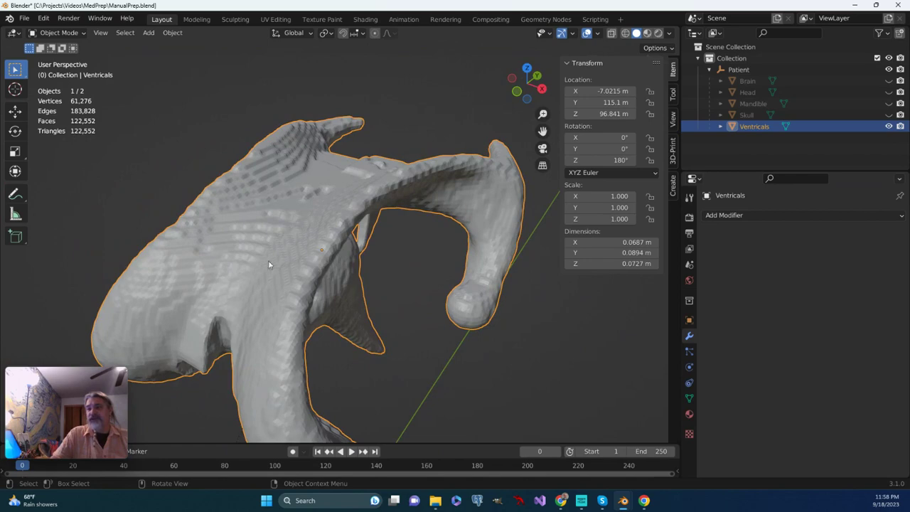
scroll(299, 272, "down", 4)
middle_click_drag(299, 272, 310, 250)
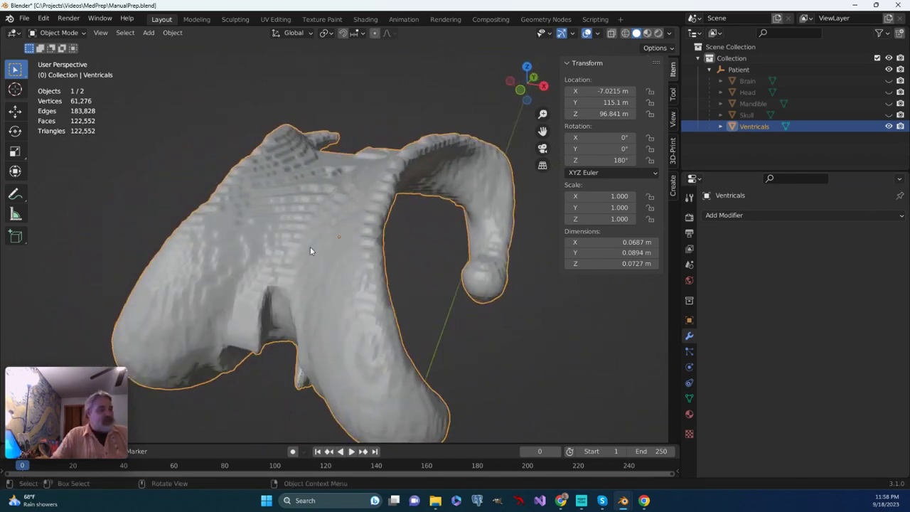
Inspect the density and layout of the Ventricals mesh in Edit Mode, up close and from several sides, and return to Object Mode.
key("Tab")
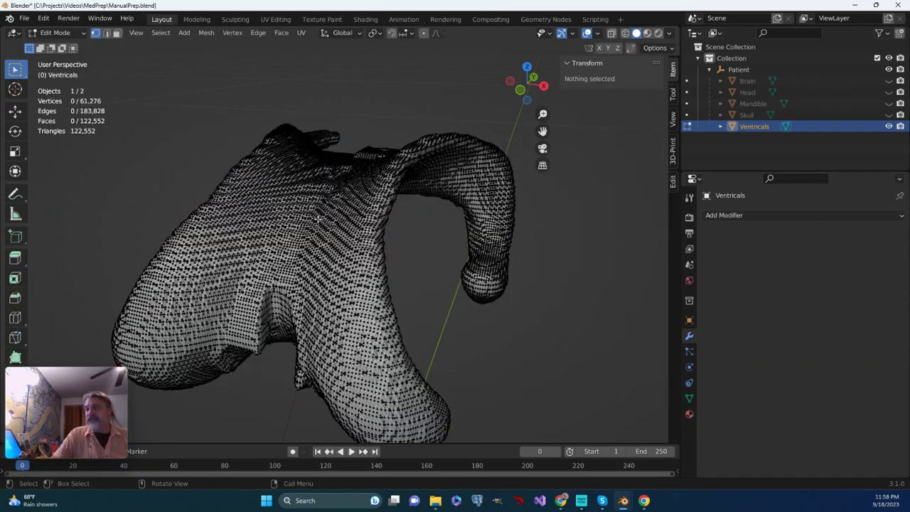
scroll(318, 226, "up", 5)
middle_click_drag(317, 226, 308, 268)
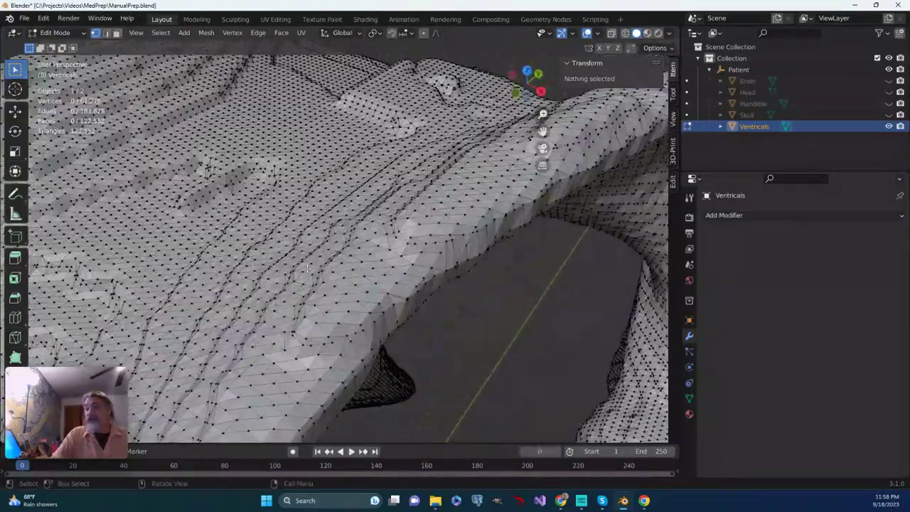
scroll(307, 269, "down", 5)
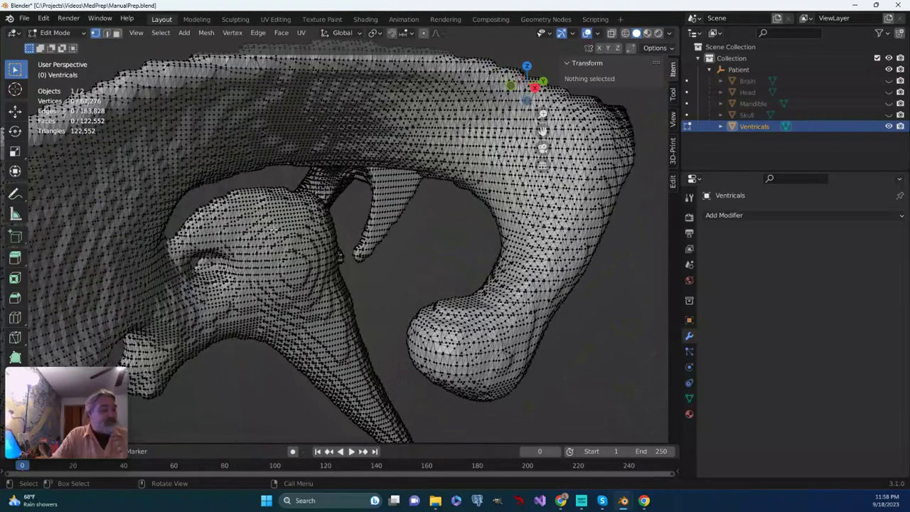
mouse_move(274, 229)
middle_mouse_down()
mouse_move(275, 221)
mouse_move(233, 221)
mouse_move(283, 194)
mouse_move(387, 233)
mouse_move(288, 235)
middle_mouse_up()
key("Tab")
key("Tab")
scroll(249, 203, "up", 3)
key("Tab")
scroll(286, 193, "down", 5)
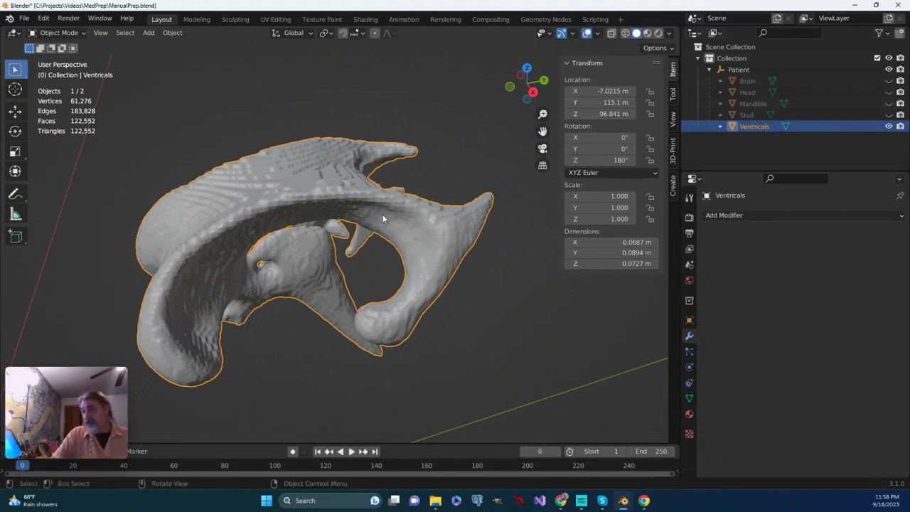
mouse_move(356, 210)
middle_mouse_down()
mouse_move(332, 216)
mouse_move(350, 213)
middle_mouse_up()
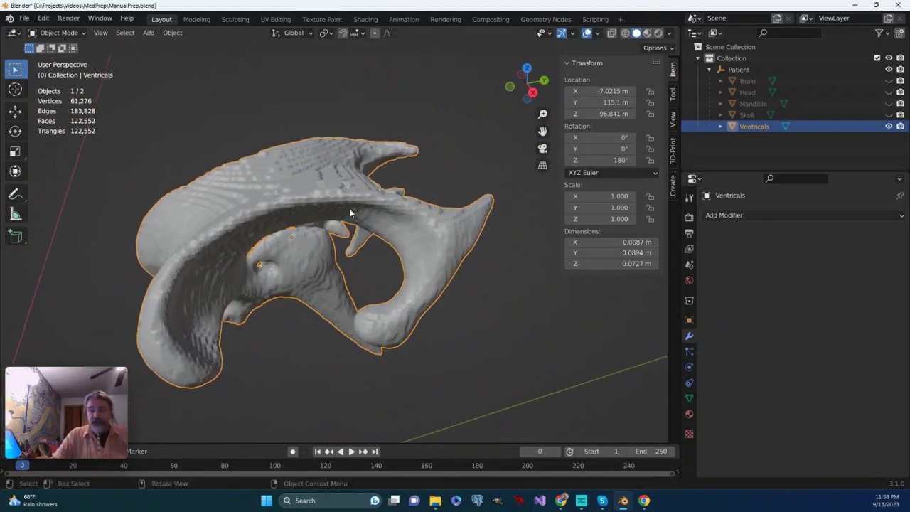
Add a Remesh modifier in Voxel mode to the Ventricals object with a voxel size of 1 m.
left_click(745, 217)
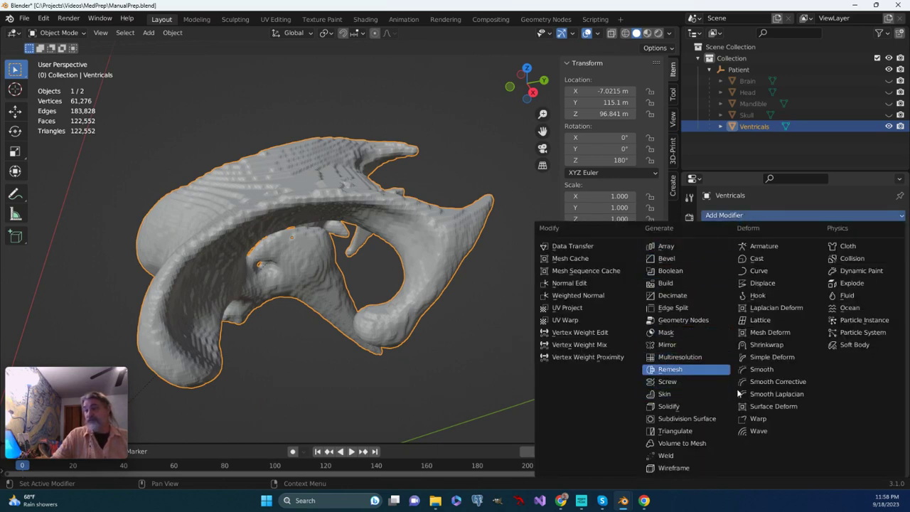
left_click(679, 370)
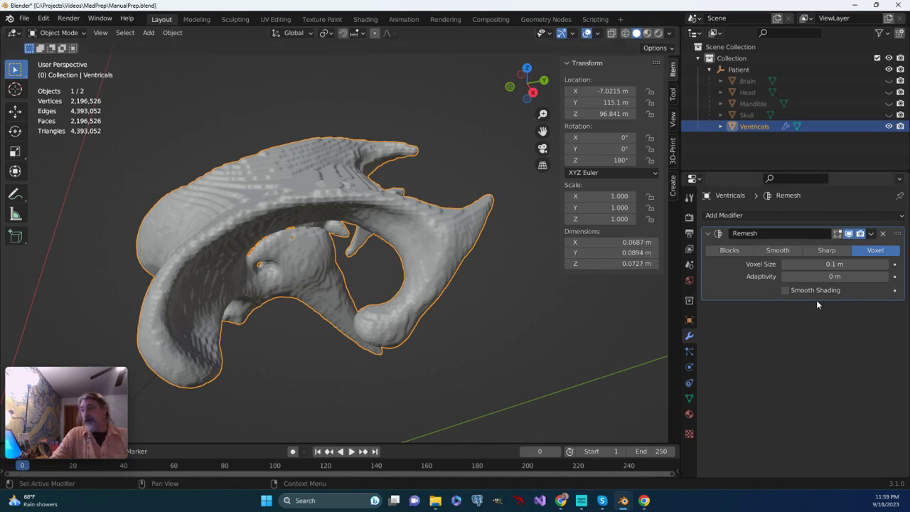
left_click(811, 264)
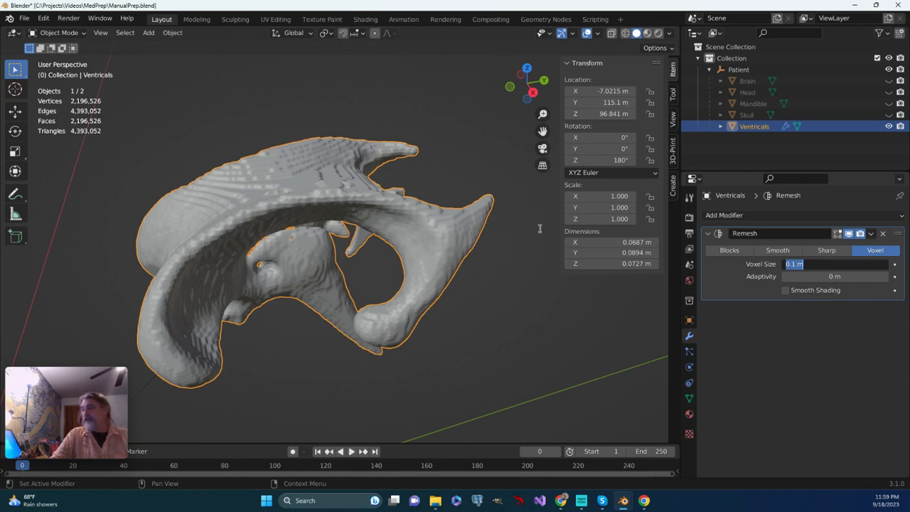
type("1")
key("Return")
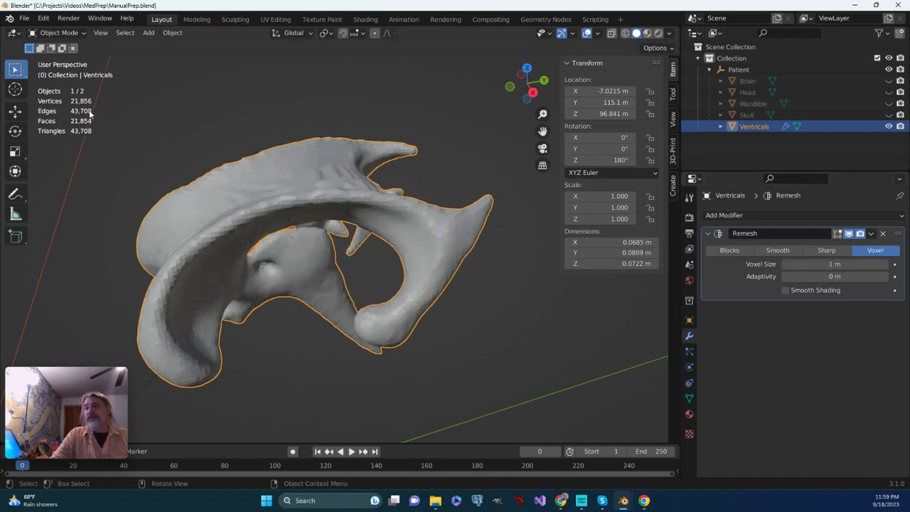
Compare the shape and element counts of the remeshed ventricles with the original mesh in Edit Mode.
middle_click_drag(276, 202, 303, 205)
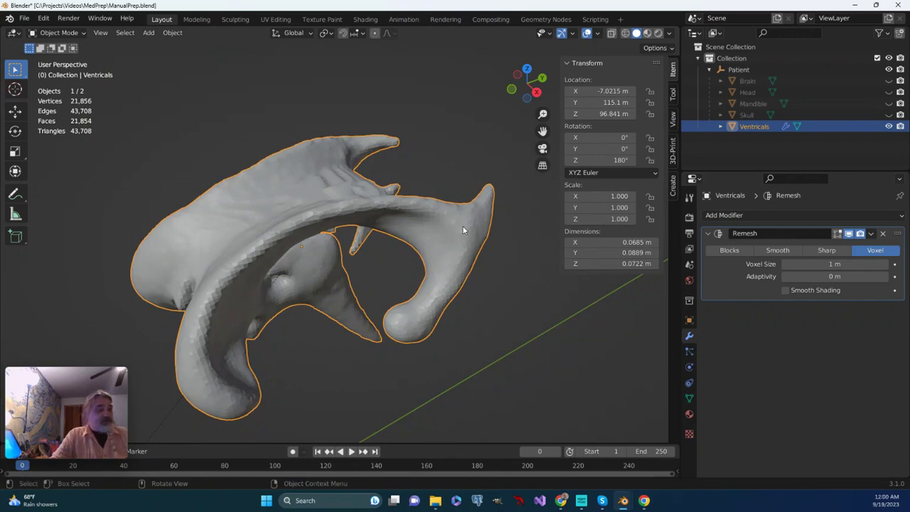
key("Tab")
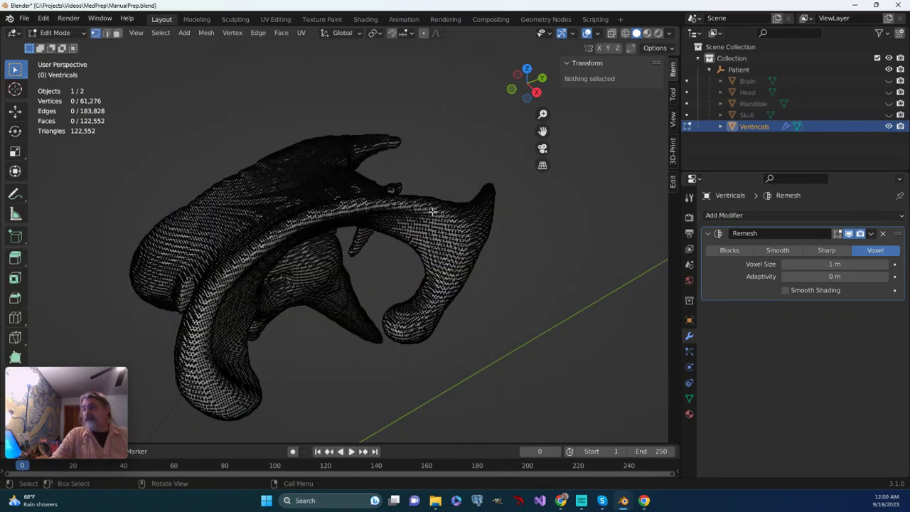
key("Tab")
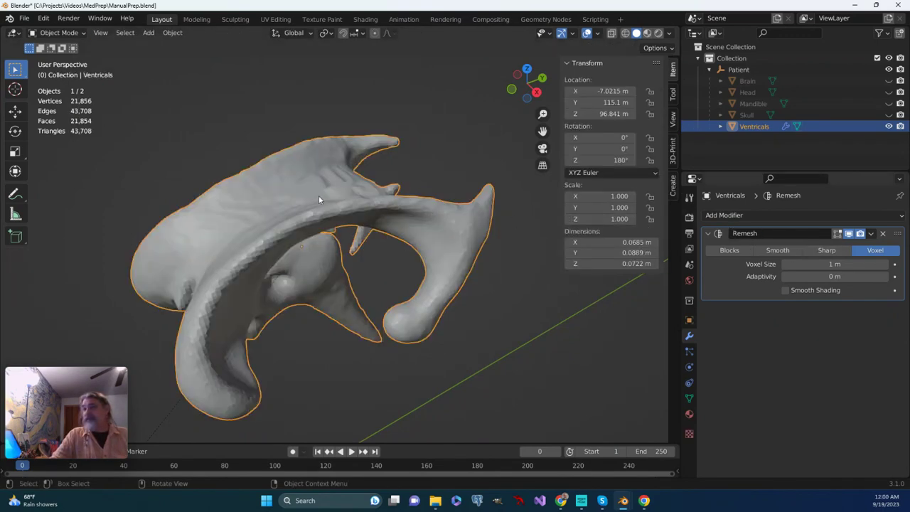
key("Tab")
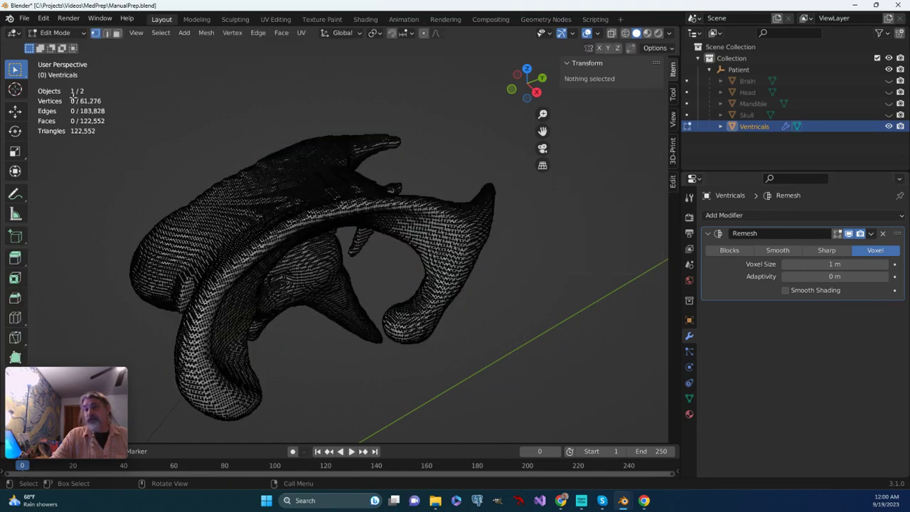
key("Tab")
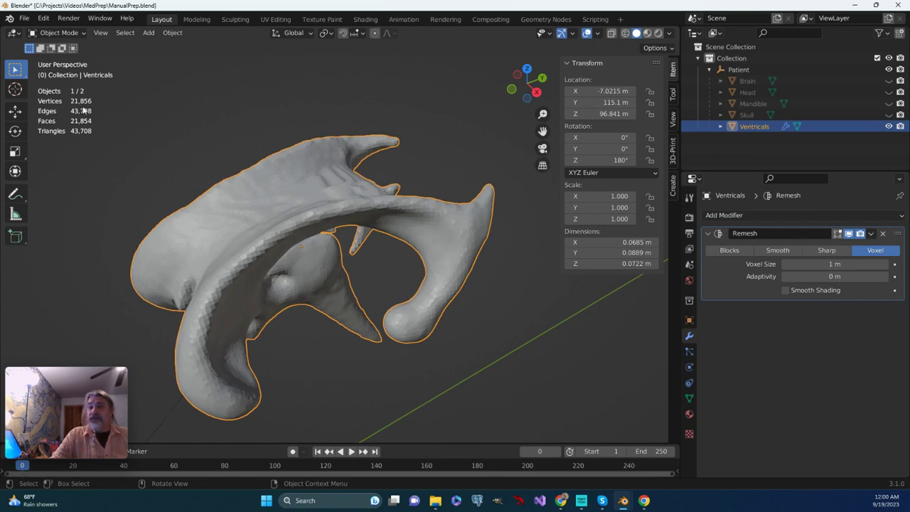
mouse_move(325, 223)
middle_mouse_down()
mouse_move(341, 154)
mouse_move(285, 215)
mouse_move(335, 215)
middle_mouse_up()
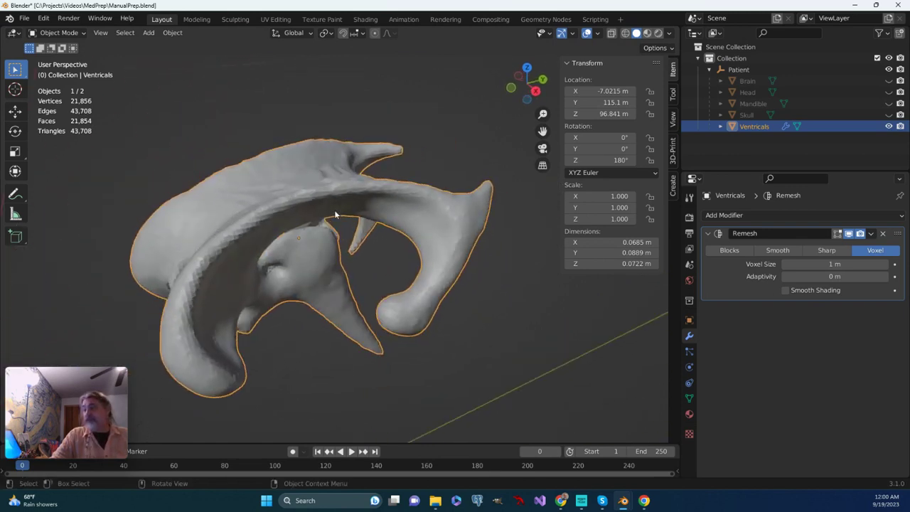
Try a Remesh voxel size of 1.5 m and check the ventricles' surface detail.
left_click(830, 264)
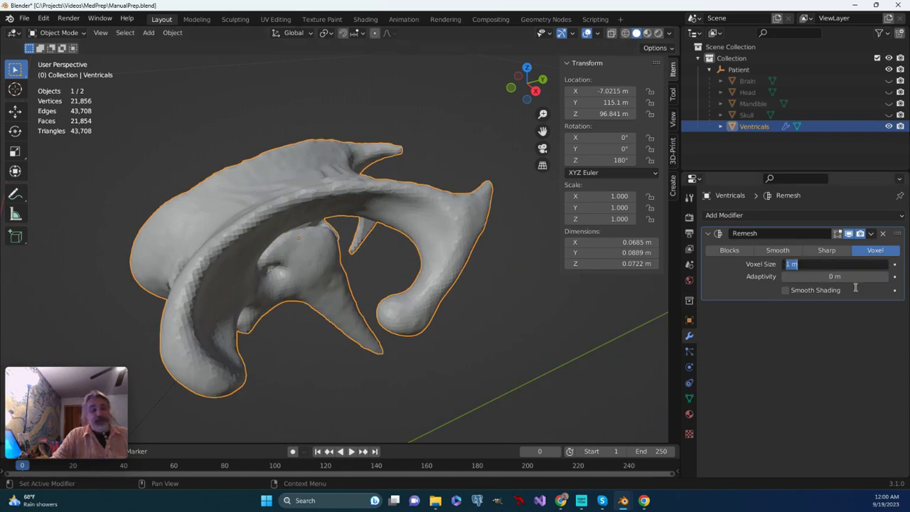
type("1.5")
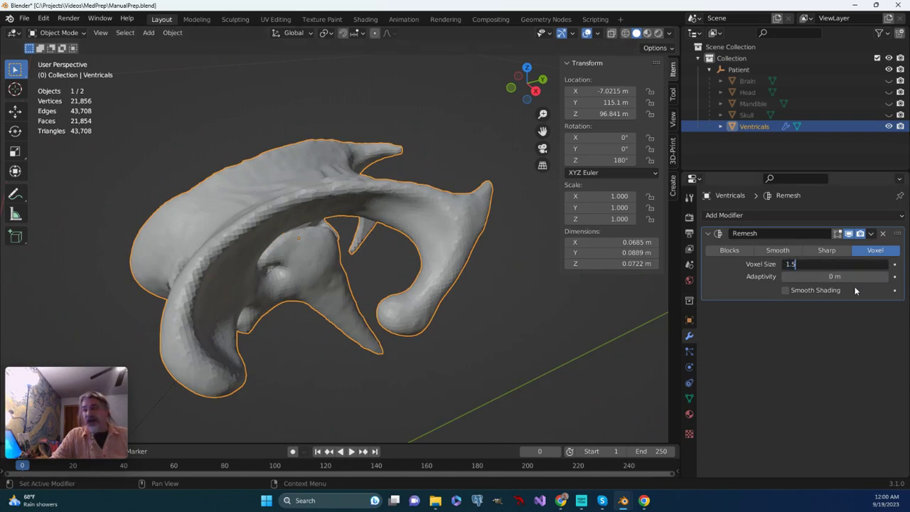
key("Return")
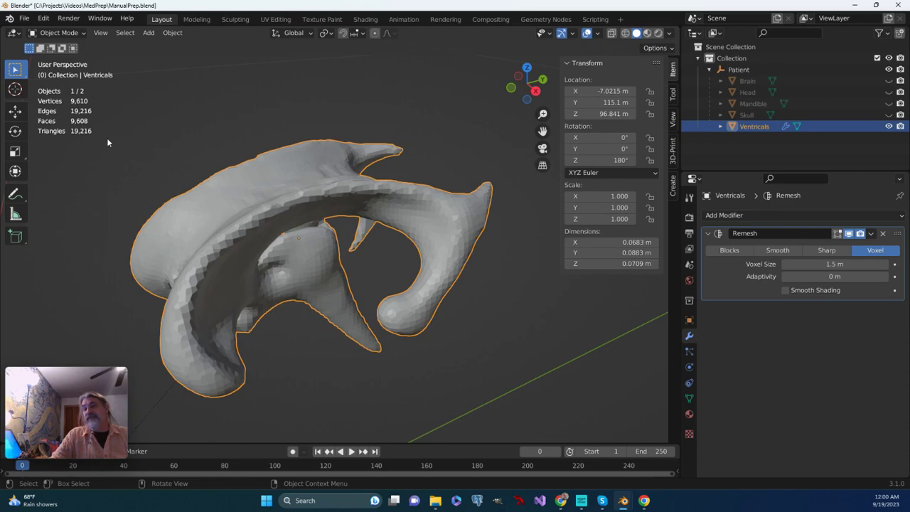
mouse_move(342, 261)
middle_mouse_down()
mouse_move(325, 239)
mouse_move(258, 209)
mouse_move(252, 216)
mouse_move(321, 265)
mouse_move(278, 253)
mouse_move(338, 264)
middle_mouse_up()
middle_click_drag(361, 263, 301, 266)
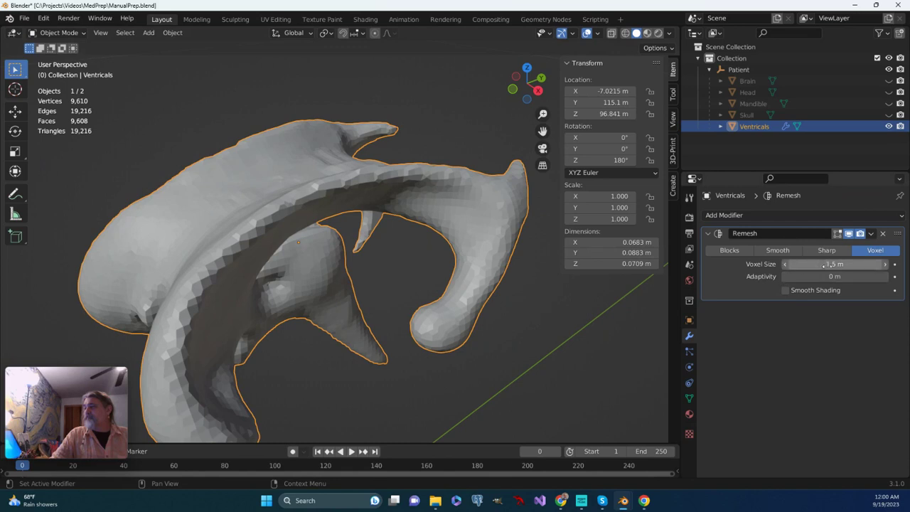
Set the Remesh voxel size to 1.4 m and apply the modifier to the Ventricals object.
left_click(827, 265)
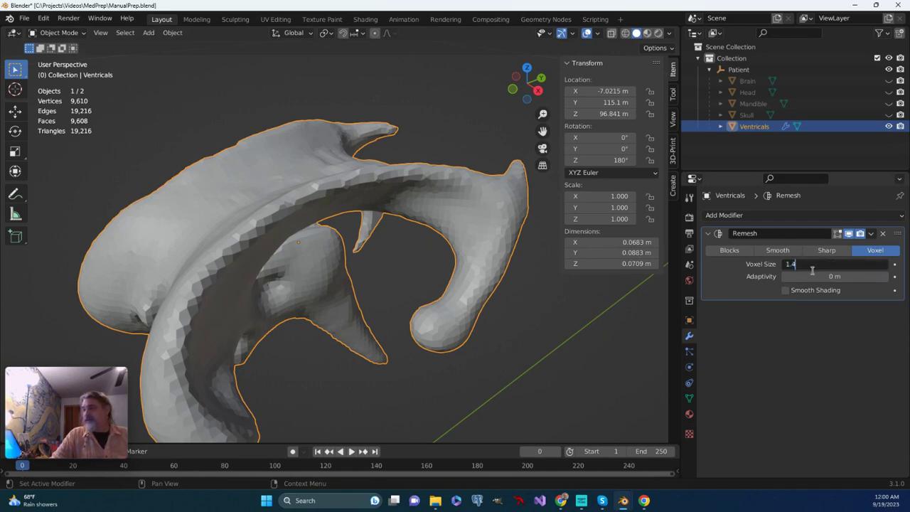
type("1.4")
key("Return")
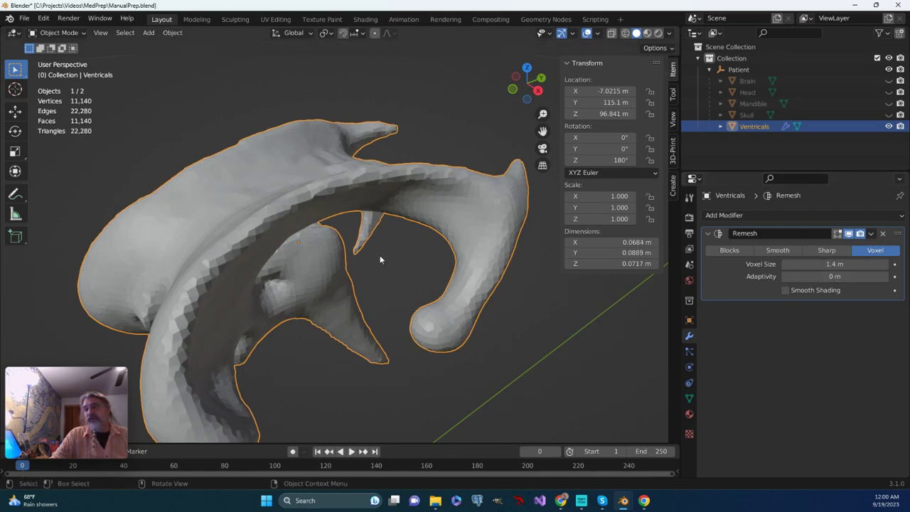
middle_click_drag(380, 259, 386, 238)
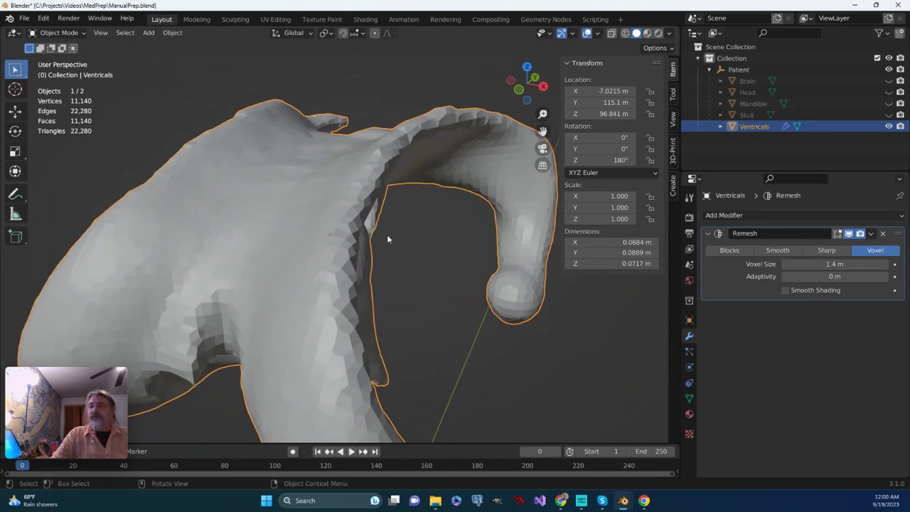
left_click(872, 235)
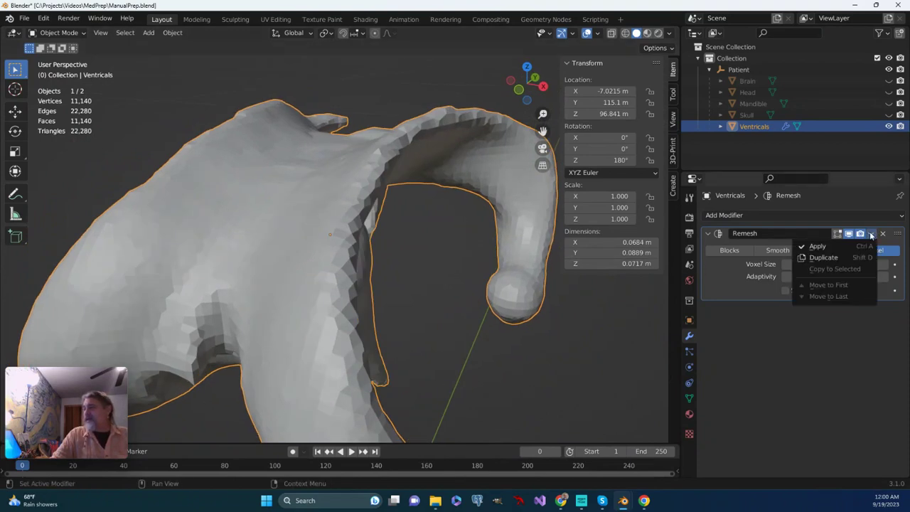
left_click(832, 246)
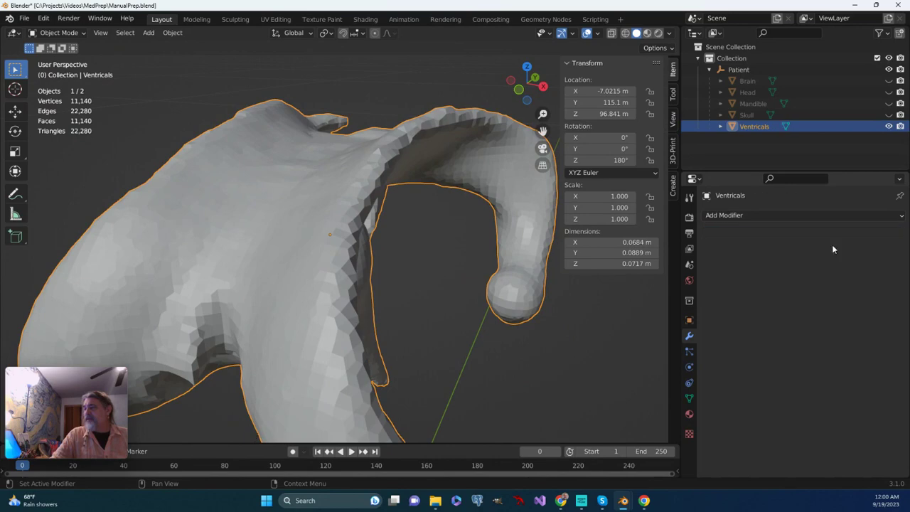
Examine the topology of the remeshed ventricles in Edit Mode, up close and in the top orthographic view.
middle_click_drag(317, 231, 333, 278)
key("Tab")
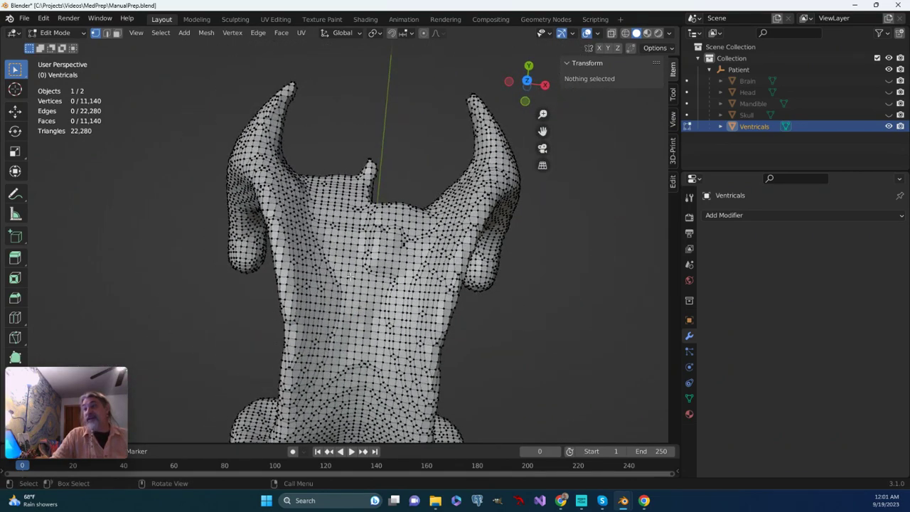
scroll(383, 304, "up", 6)
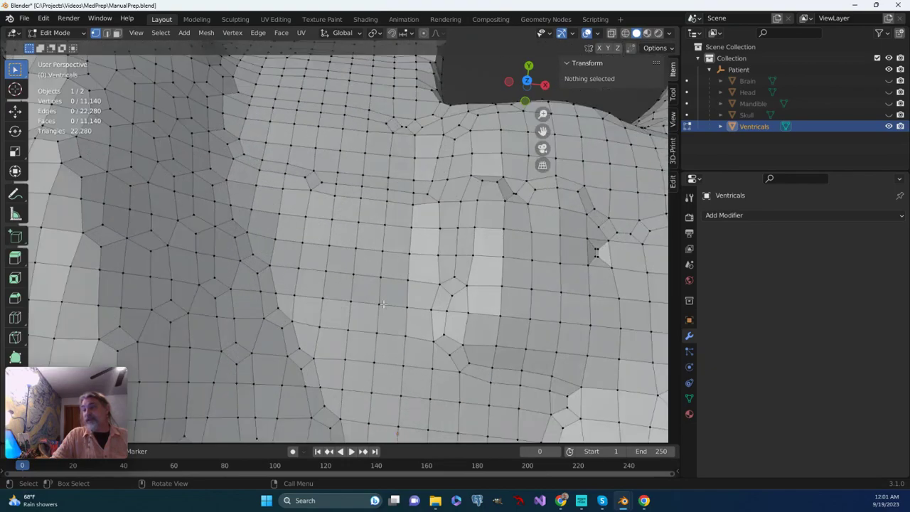
scroll(348, 256, "down", 5)
mouse_move(348, 256)
middle_mouse_down()
mouse_move(253, 237)
mouse_move(347, 239)
mouse_move(357, 260)
middle_mouse_up()
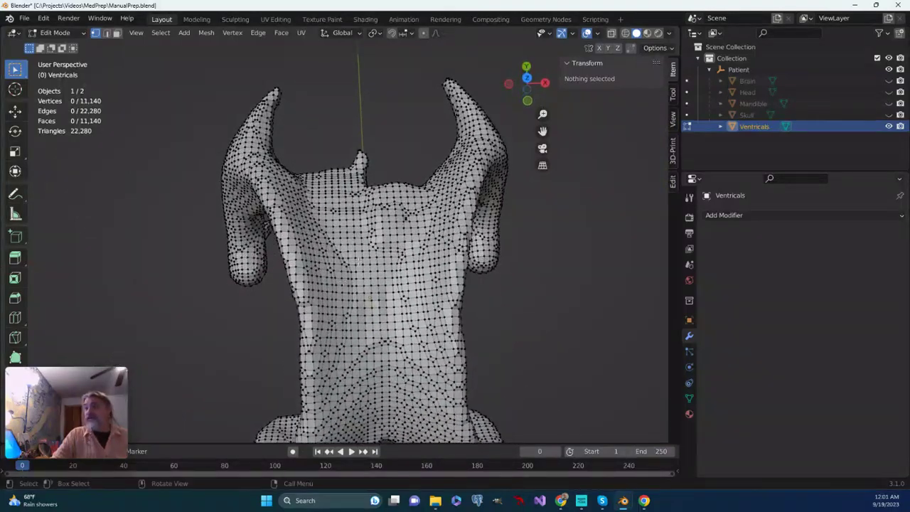
scroll(409, 271, "down", 1)
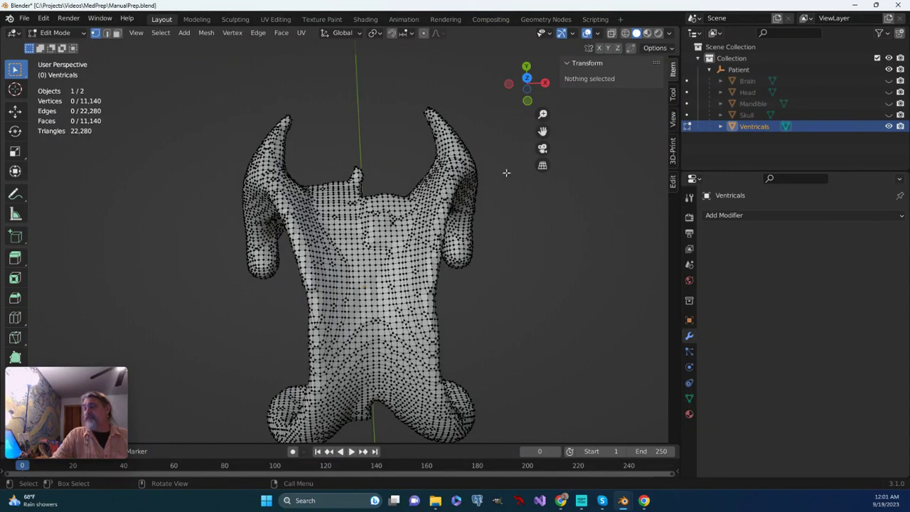
key("KP_7")
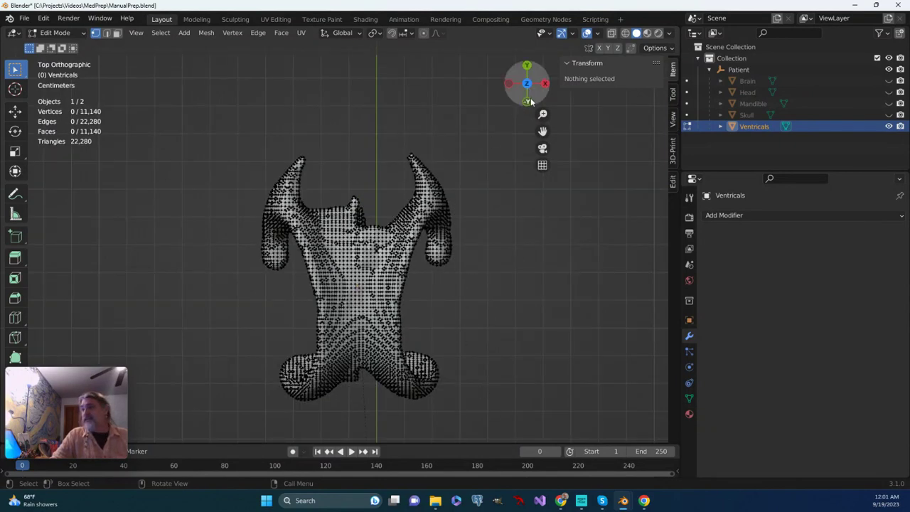
Try deleting the +X half of the ventricles by selecting its vertices from above in wireframe shading without X-ray.
left_click(625, 34)
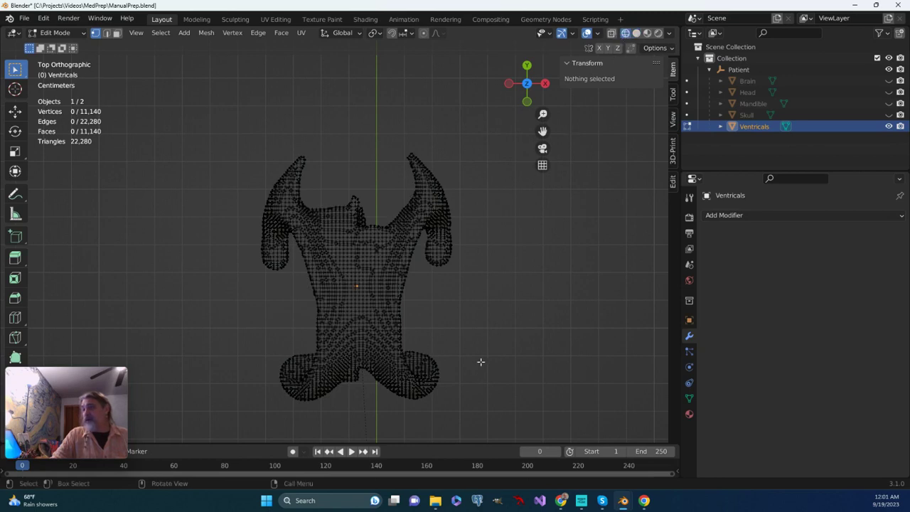
left_click_drag(490, 428, 367, 112)
middle_click_drag(461, 338, 412, 278)
key("x")
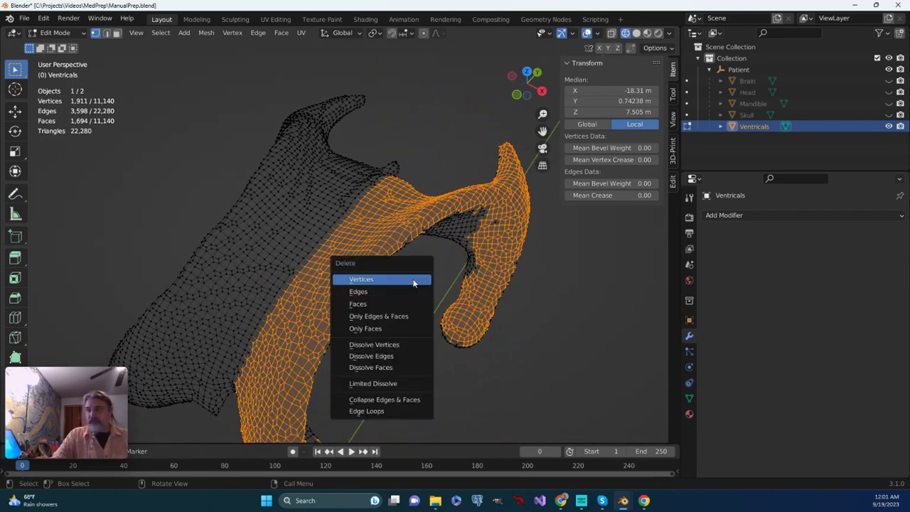
left_click(413, 282)
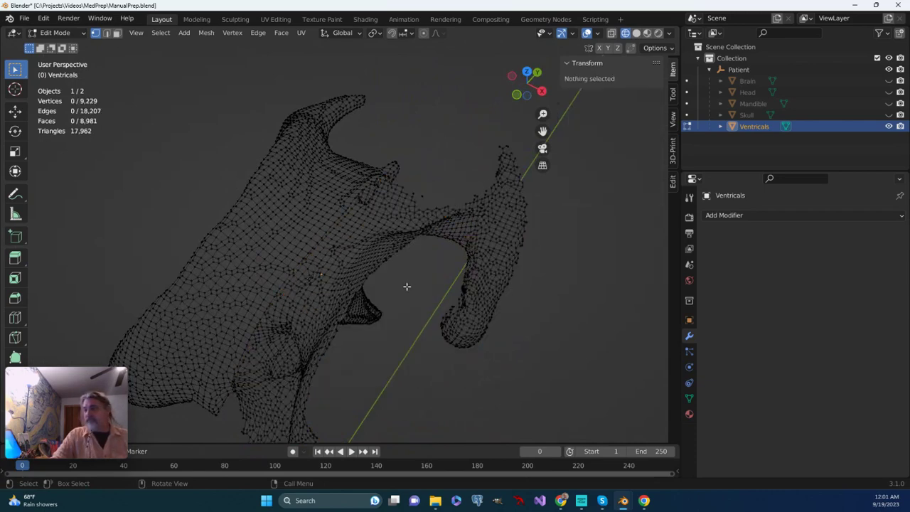
middle_click_drag(407, 286, 450, 328)
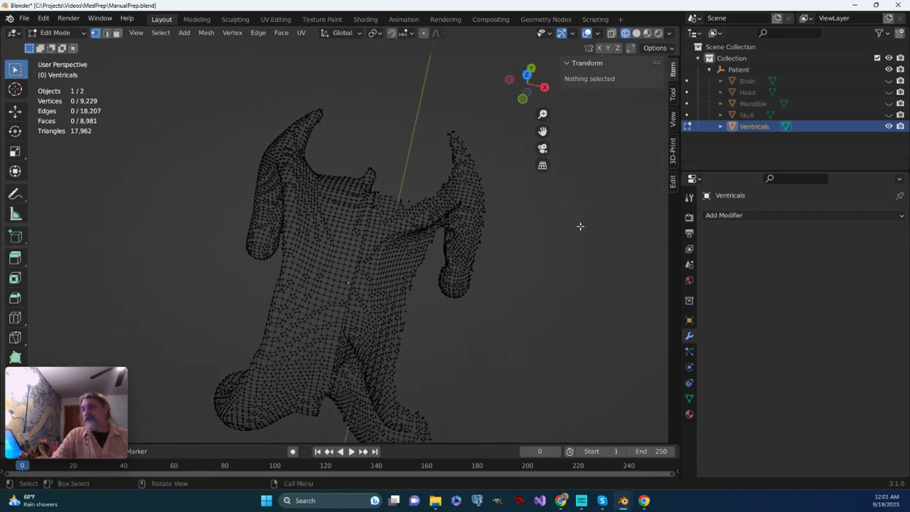
Enable X-ray, delete all remaining vertices in the ventricles' +X half from the top view, and inspect the cut in solid shading.
left_click(611, 33)
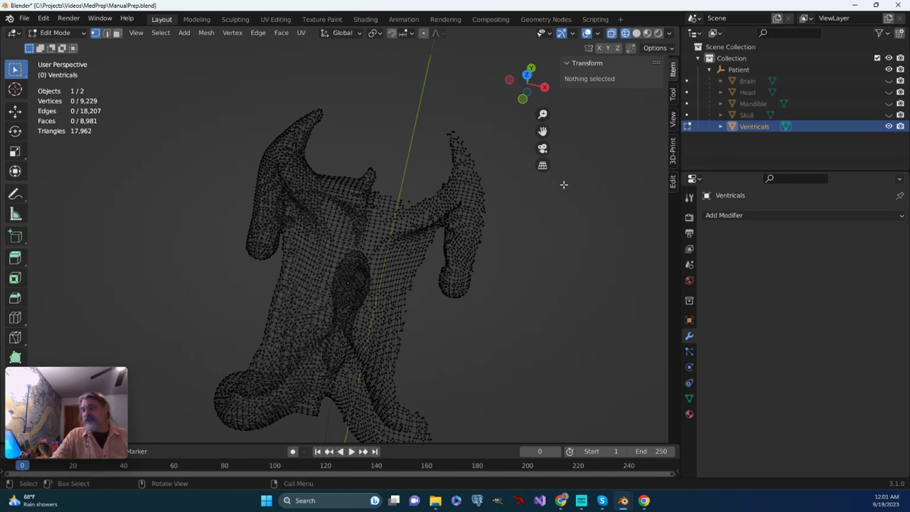
key("KP_7")
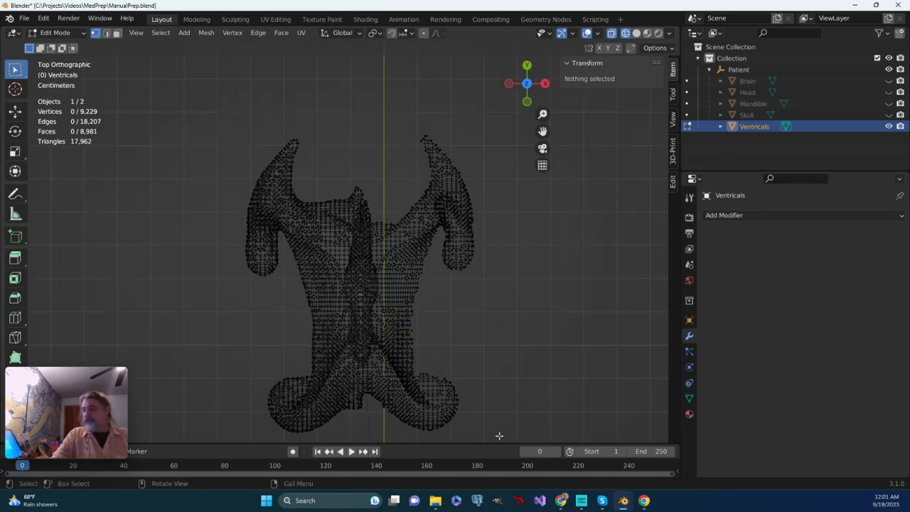
left_click_drag(487, 91, 365, 448)
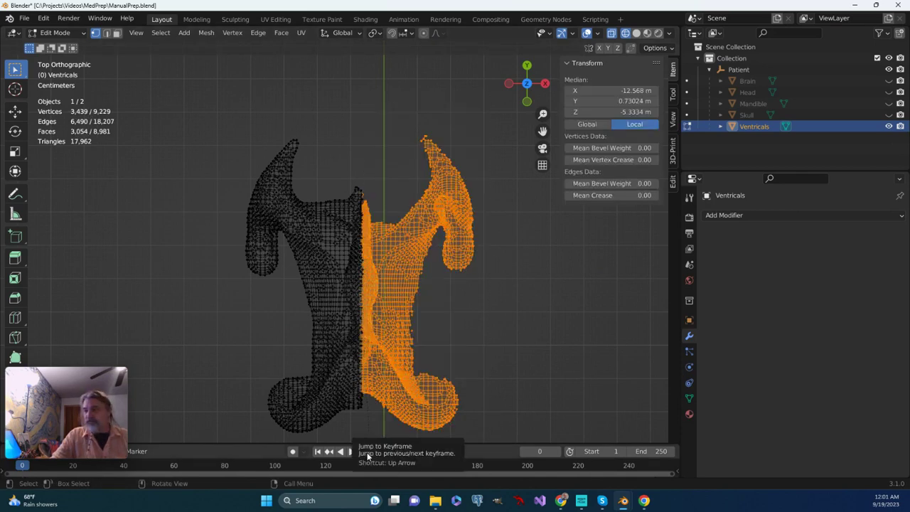
key("x")
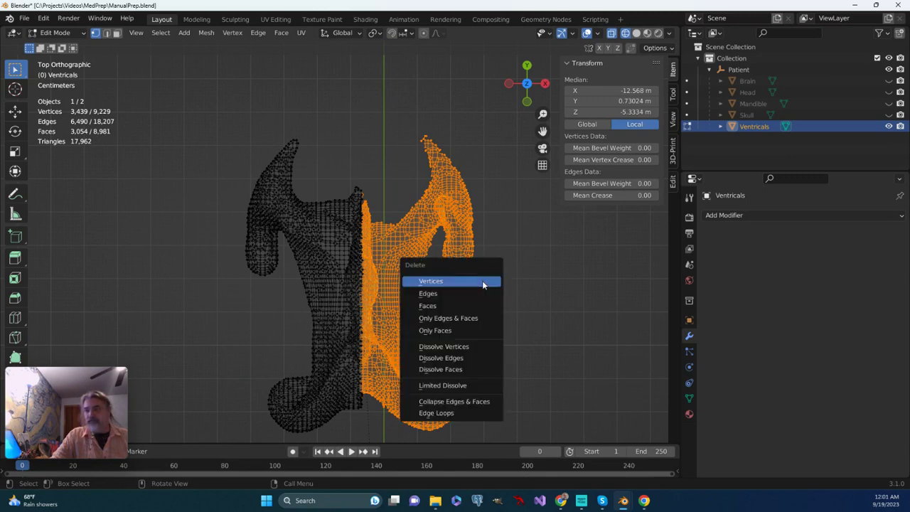
left_click(474, 284)
middle_click_drag(482, 298, 399, 270)
left_click(637, 33)
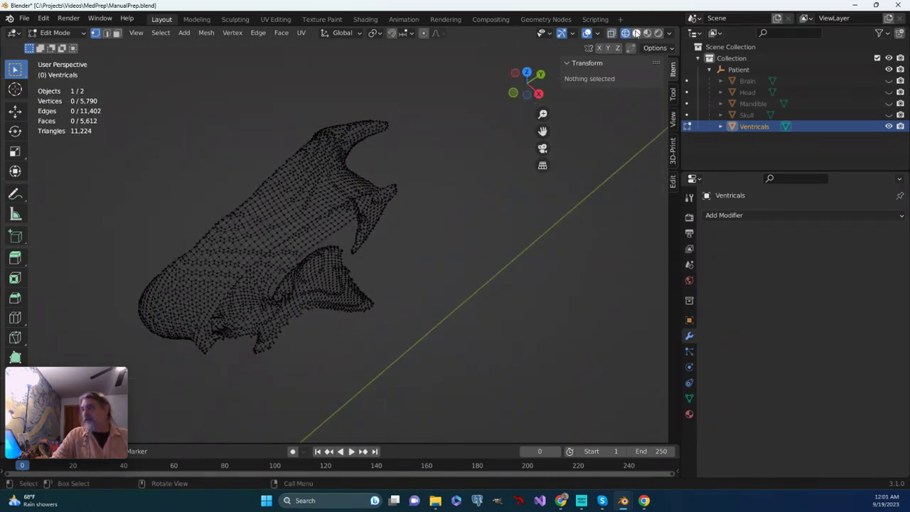
mouse_move(532, 86)
left_mouse_down()
mouse_move(399, 259)
mouse_move(379, 194)
mouse_move(383, 202)
left_mouse_up()
Undo both vertex deletions on the ventricles and examine the mesh and selected region from several angles.
key("alt+h")
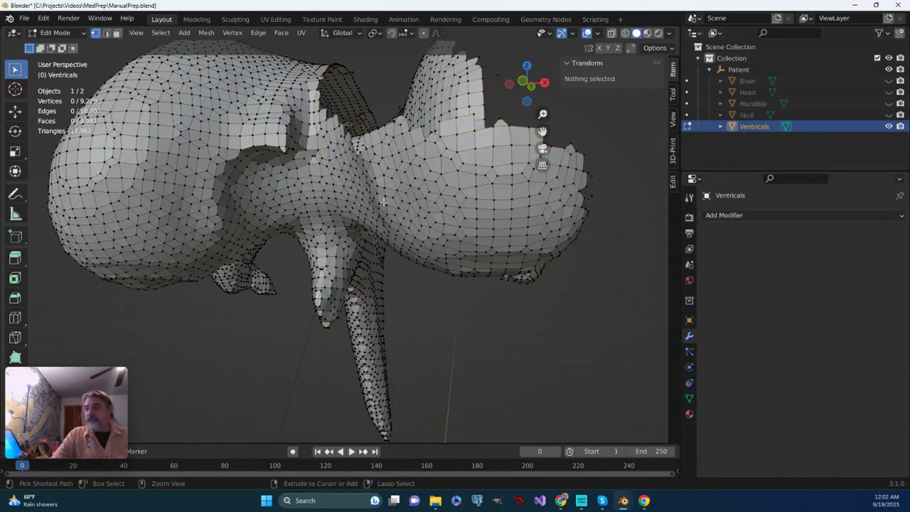
scroll(382, 229, "down", 4)
middle_click_drag(381, 229, 287, 366)
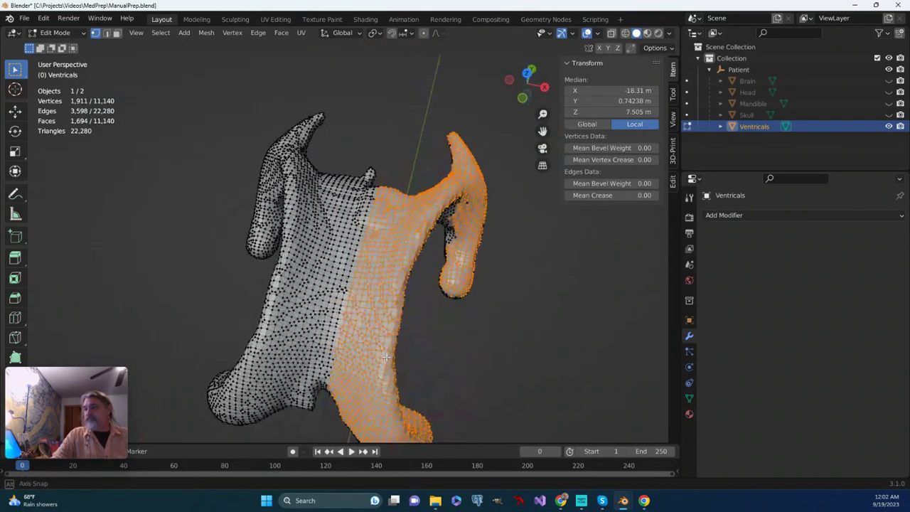
scroll(388, 353, "down", 3)
middle_click_drag(388, 353, 361, 361)
scroll(379, 360, "up", 3)
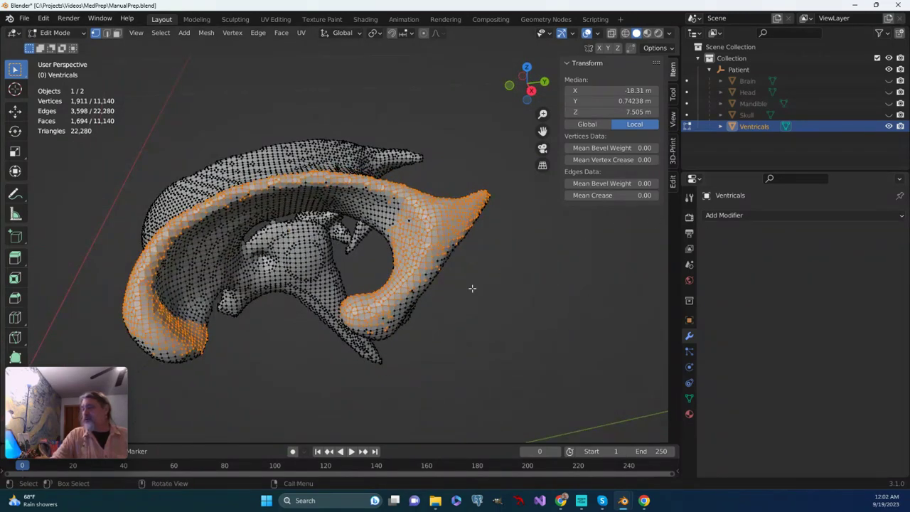
middle_click_drag(425, 343, 500, 349)
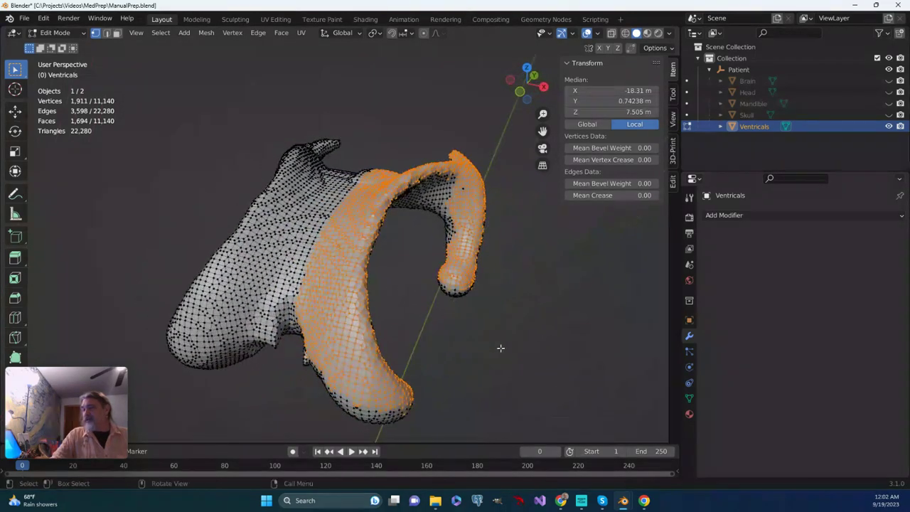